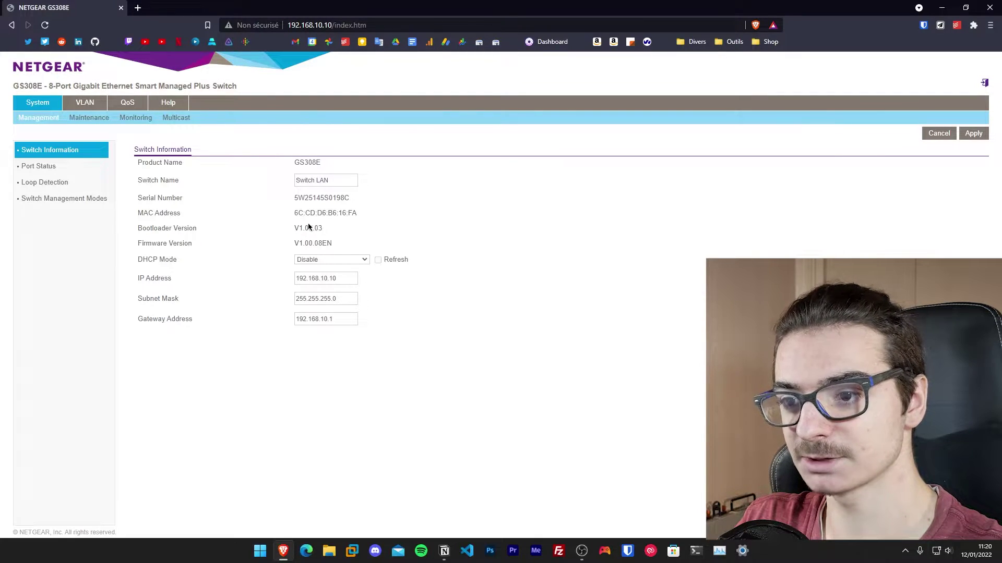
Step: Examine the bootloader and firmware versions in the switch information
{"action": "left_click_drag", "start_coordinate": [297, 228], "coordinate": [351, 230]}
{"action": "left_click", "coordinate": [352, 231]}
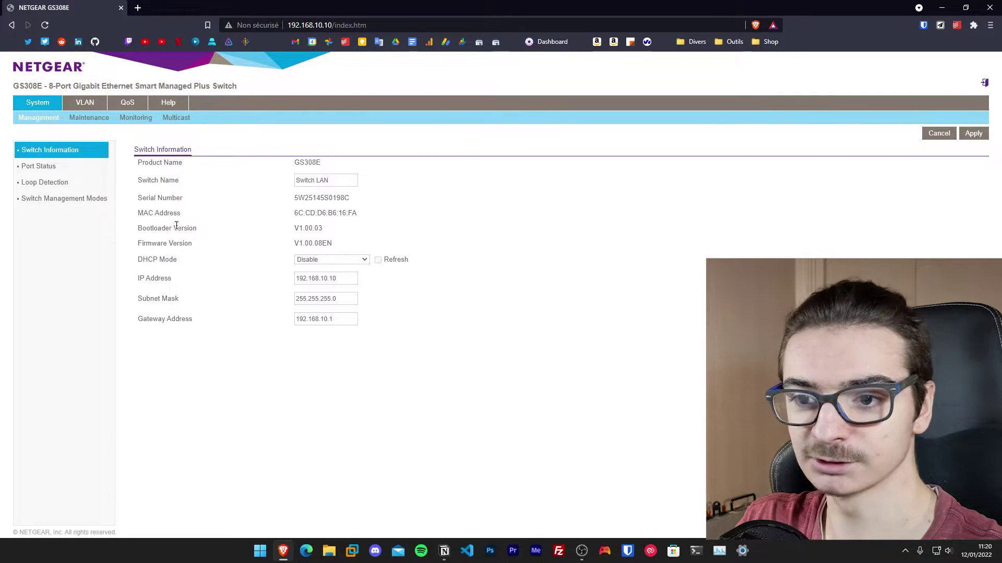
{"action": "double_click", "coordinate": [146, 243]}
{"action": "left_click_drag", "start_coordinate": [145, 243], "coordinate": [170, 242]}
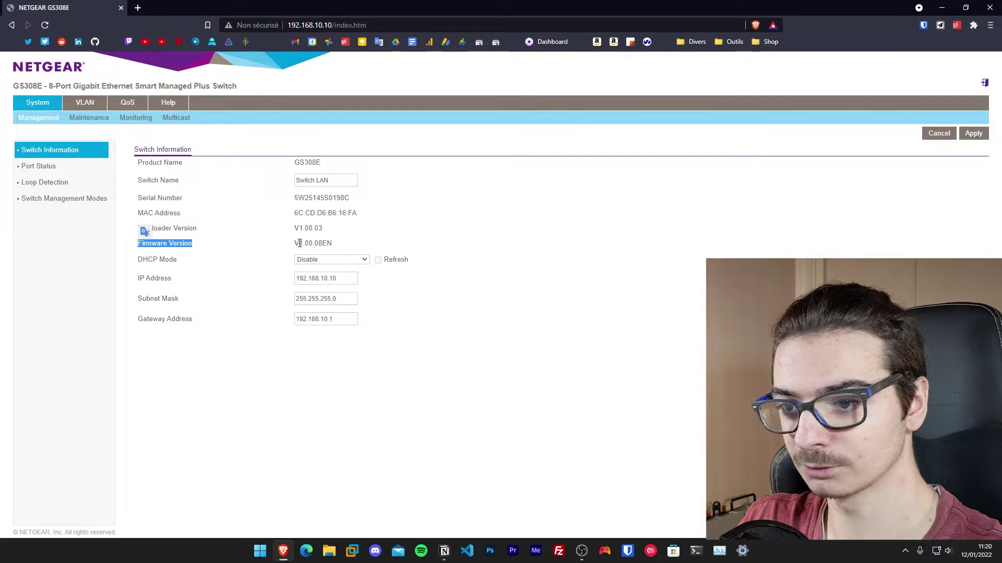
{"action": "left_click_drag", "start_coordinate": [300, 243], "coordinate": [306, 243]}
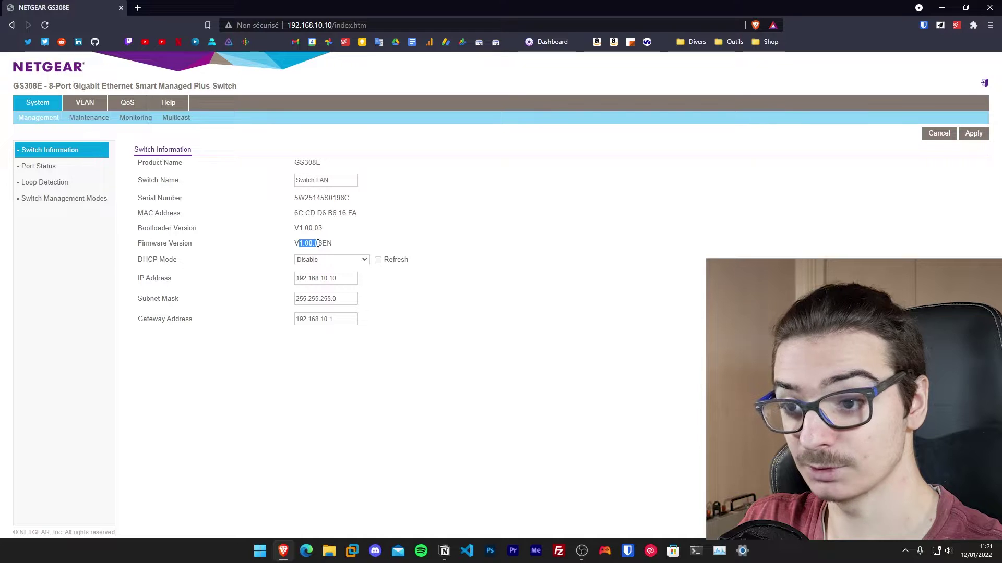
{"action": "double_click", "coordinate": [323, 244]}
{"action": "double_click", "coordinate": [346, 251]}
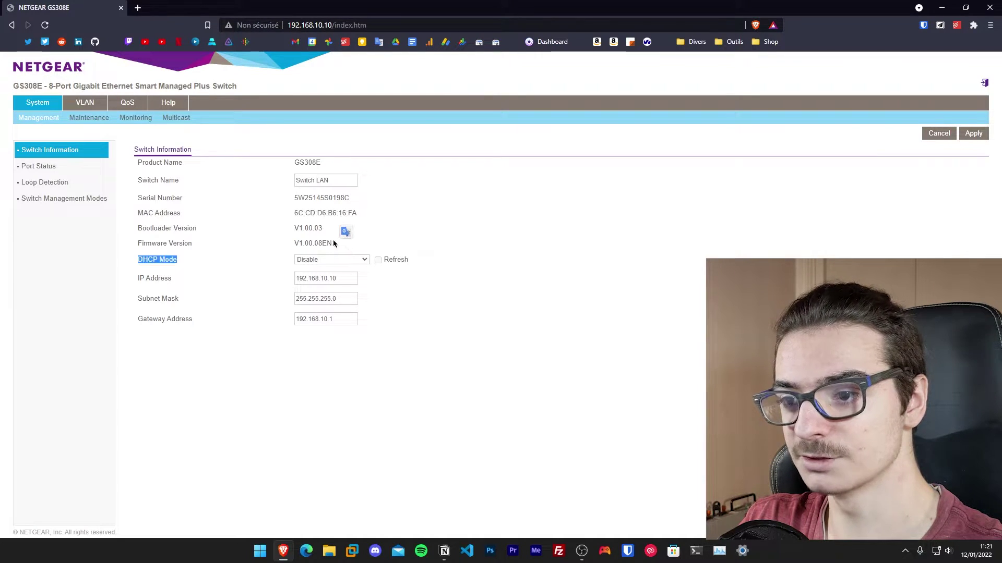
{"action": "left_click_drag", "start_coordinate": [323, 243], "coordinate": [346, 244]}
{"action": "triple_click", "coordinate": [173, 243]}
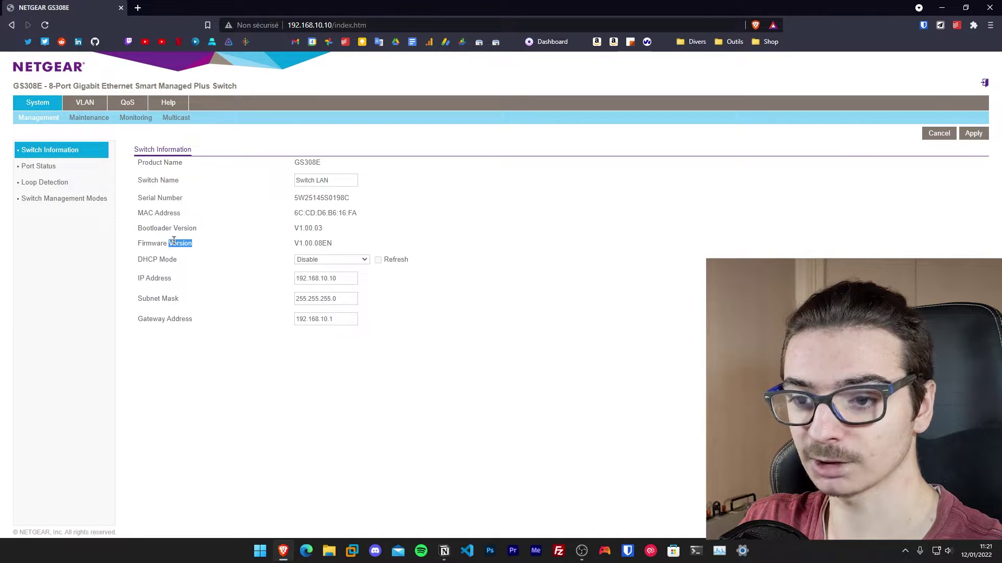
{"action": "left_click", "coordinate": [270, 245]}
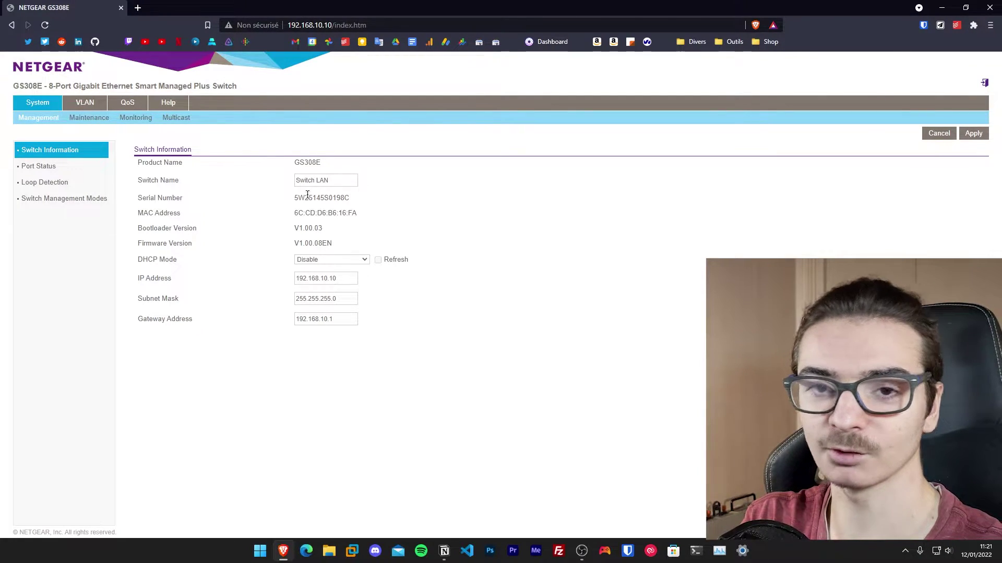
Step: Search the web for "netgear gs308e firmware" in a new tab and open the netgear.com GS308E support page
{"action": "key", "text": "ctrl+t"}
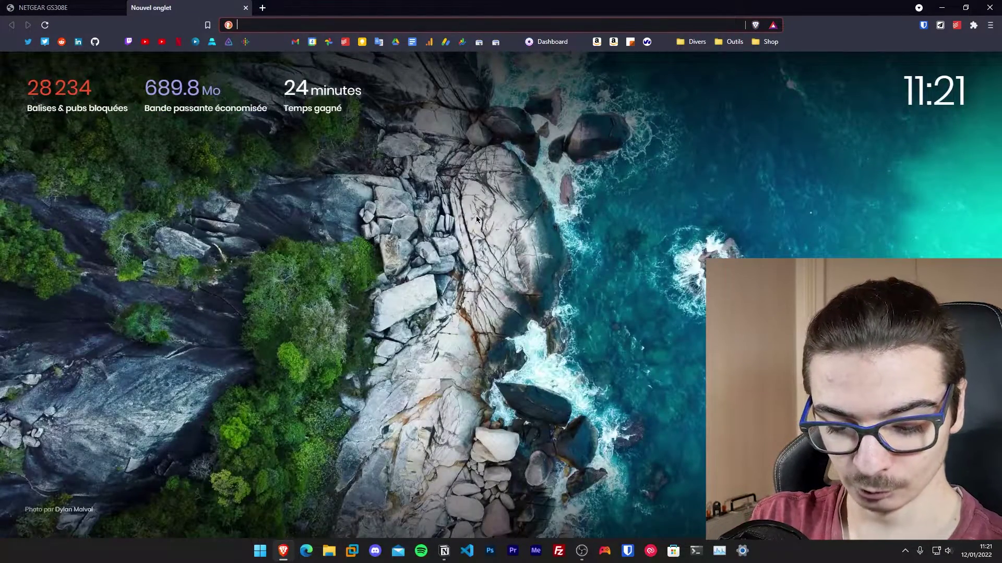
{"action": "type", "text": "netgear "}
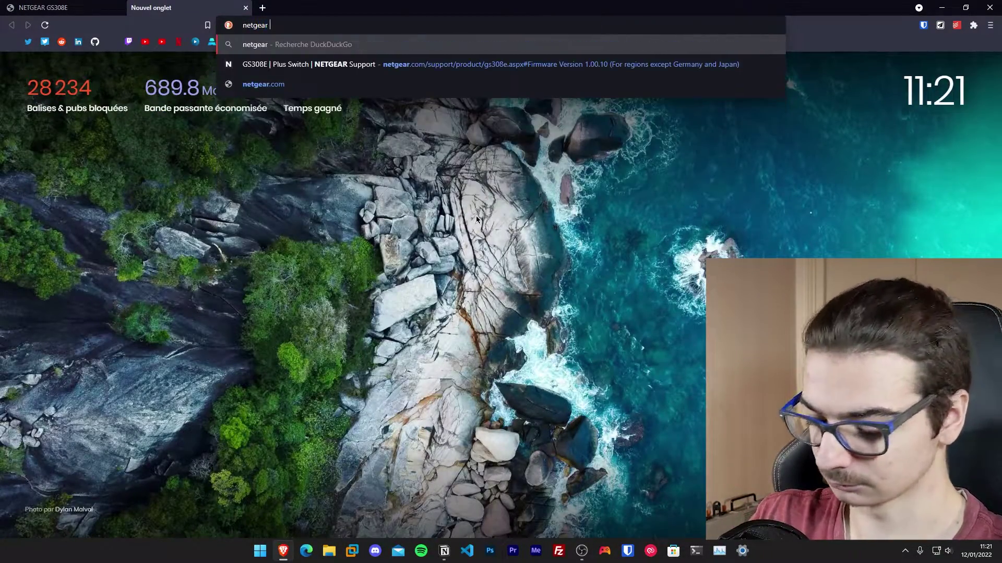
{"action": "type", "text": "gs308e firmwa"}
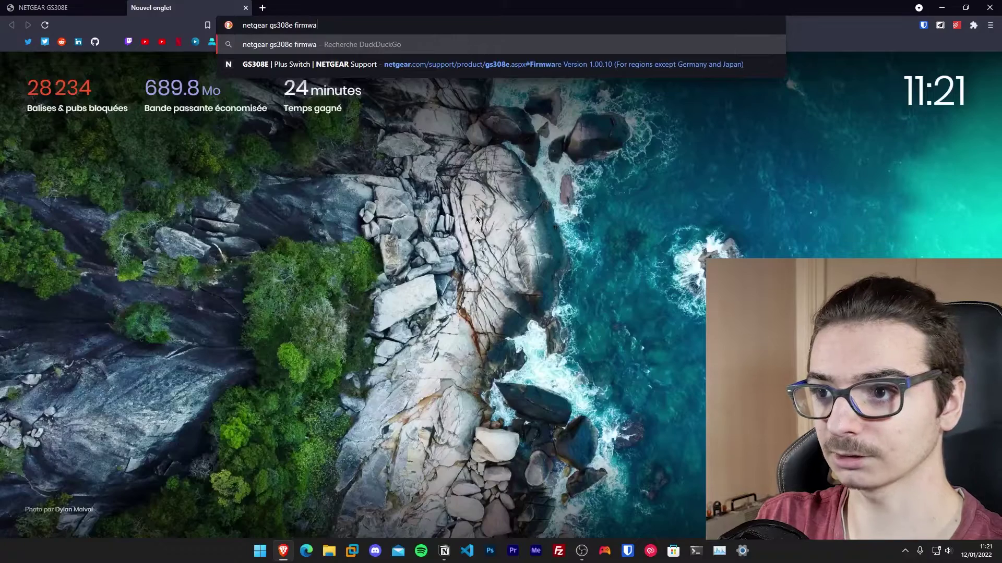
{"action": "key", "text": "Return"}
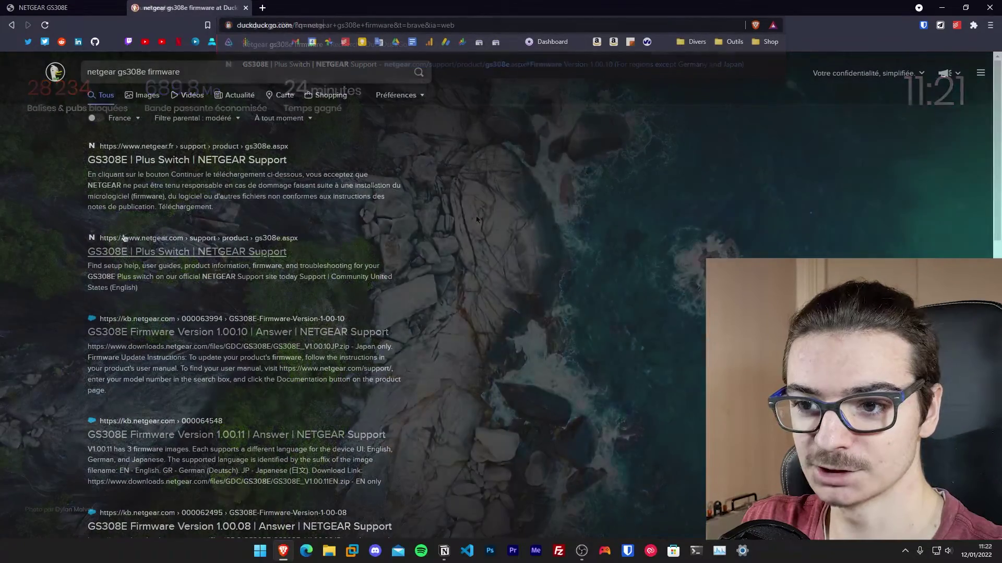
{"action": "left_click", "coordinate": [165, 251]}
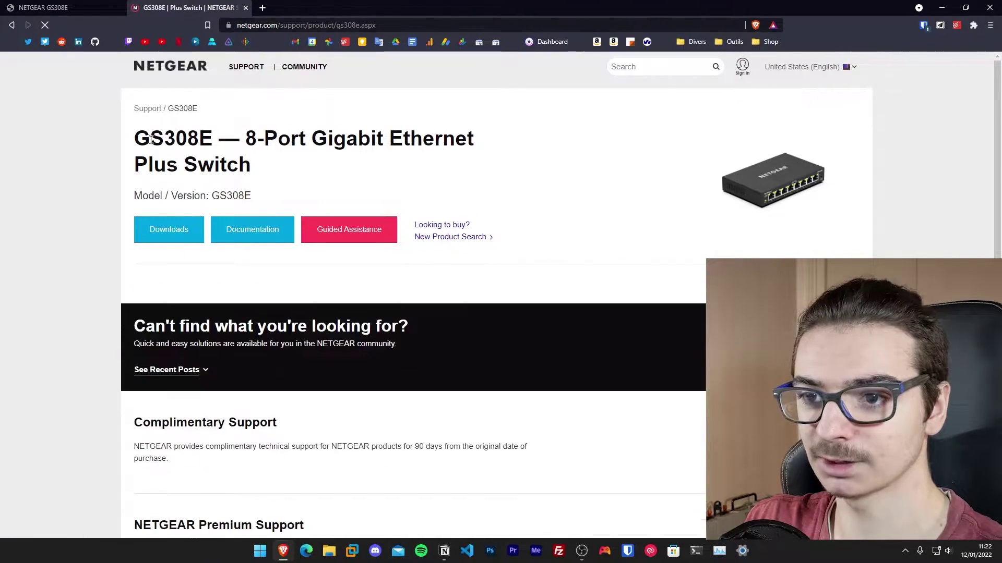
{"action": "left_click_drag", "start_coordinate": [134, 139], "coordinate": [217, 134]}
{"action": "left_click", "coordinate": [200, 140]}
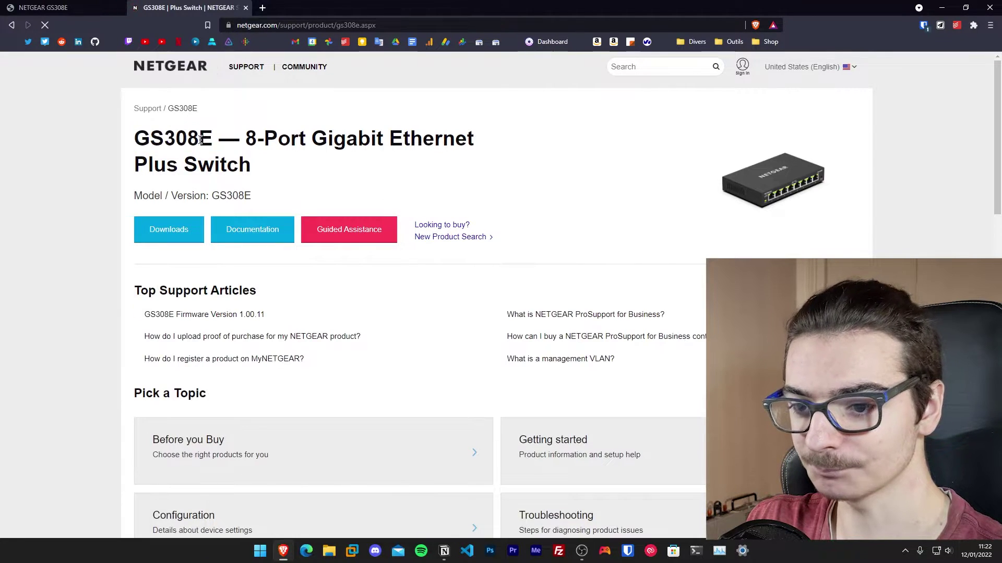
Step: Show the GS308E firmware downloads and expand the entry for Firmware Version 1.00.11 (For Germany region only)
{"action": "scroll", "coordinate": [256, 232], "scroll_direction": "down", "scroll_amount": 1}
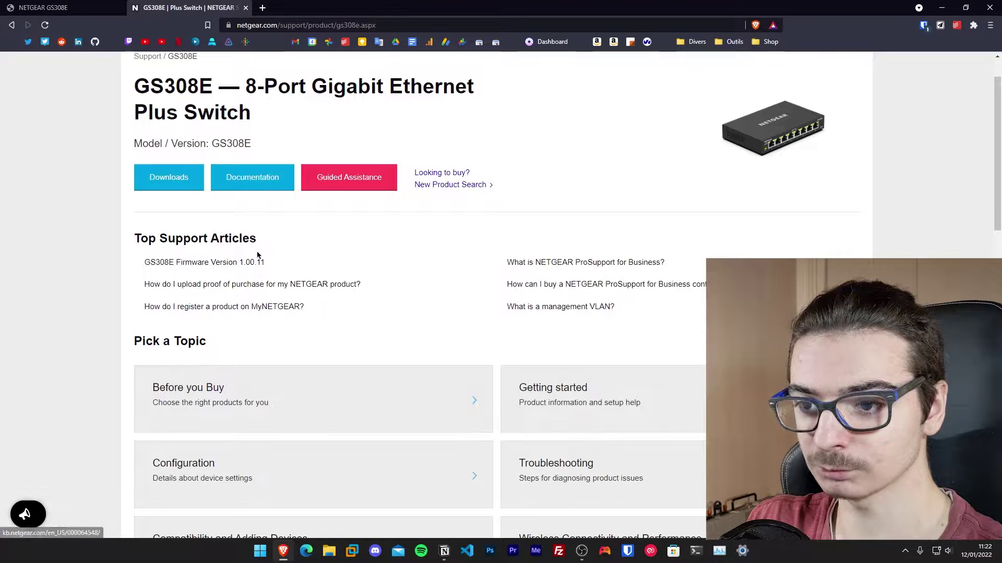
{"action": "scroll", "coordinate": [219, 255], "scroll_direction": "up", "scroll_amount": 1}
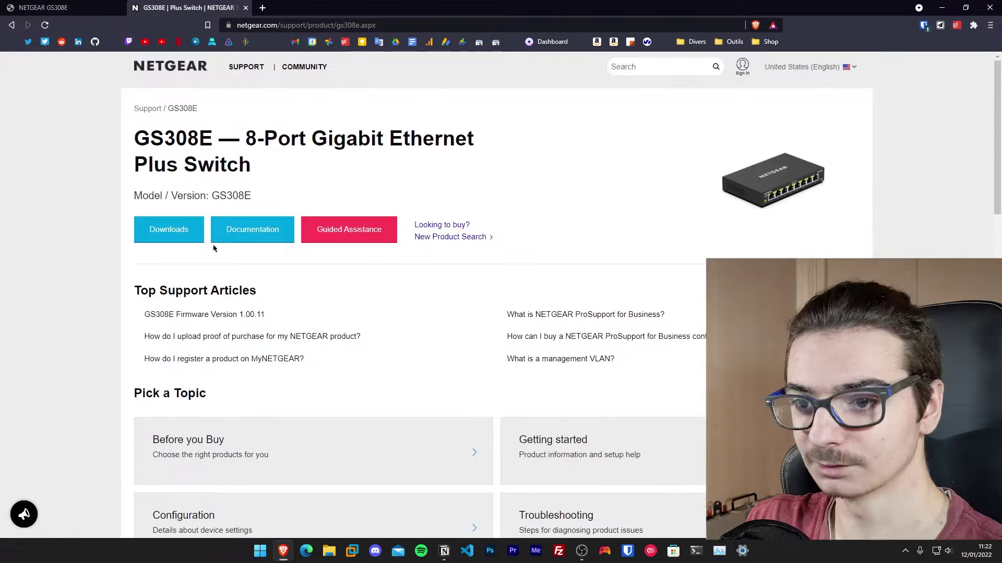
{"action": "left_click", "coordinate": [184, 231]}
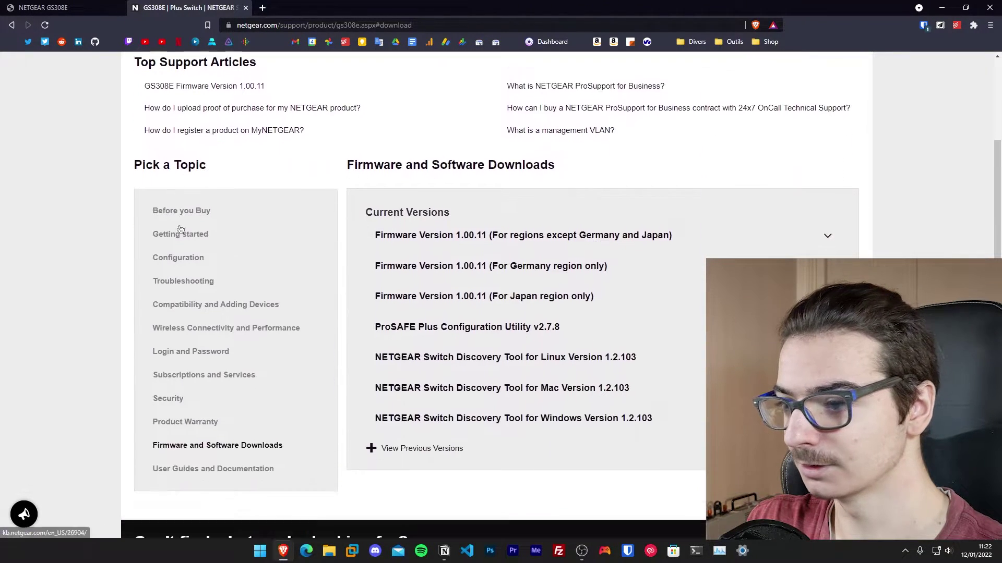
{"action": "scroll", "coordinate": [540, 227], "scroll_direction": "up", "scroll_amount": 1}
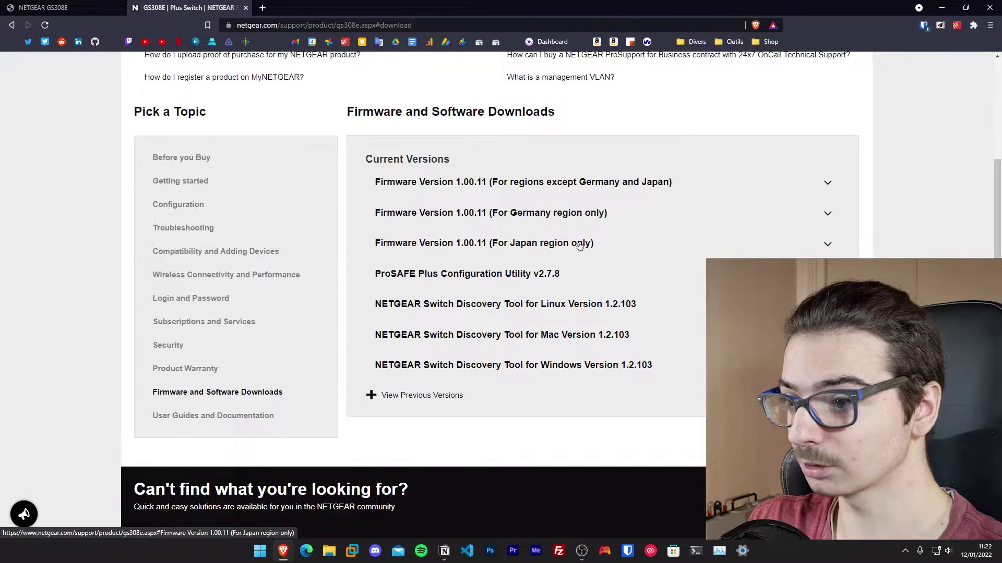
{"action": "left_click", "coordinate": [547, 216]}
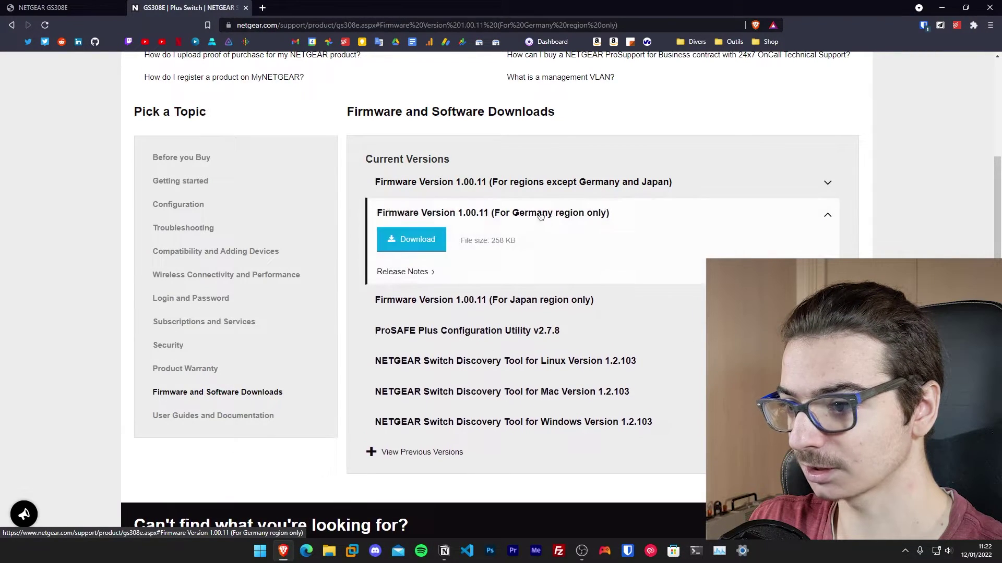
Step: Open the release notes for firmware version 1.00.11 and review the language variants and download links
{"action": "left_click", "coordinate": [407, 277]}
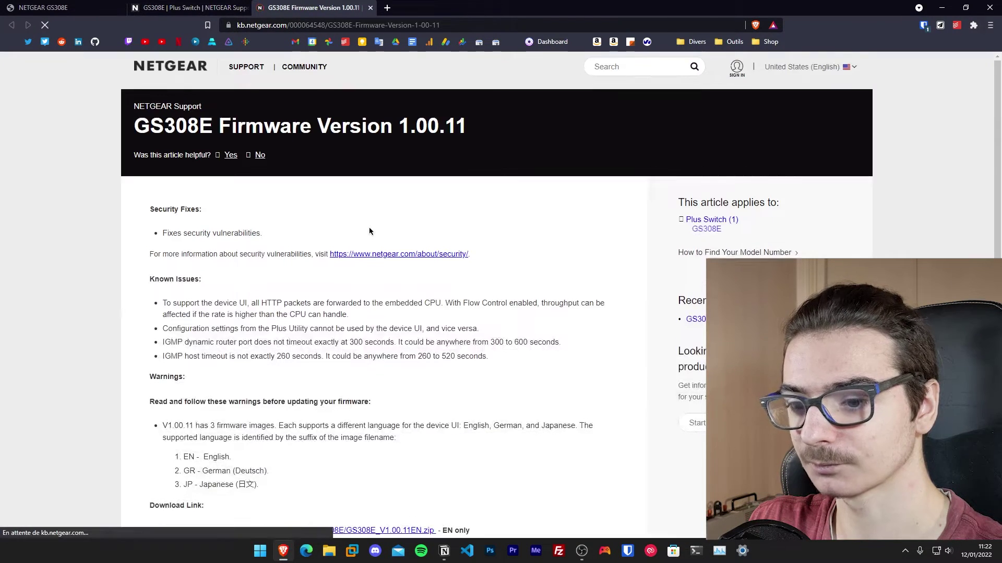
{"action": "scroll", "coordinate": [198, 345], "scroll_direction": "down", "scroll_amount": 2}
{"action": "triple_click", "coordinate": [185, 353]}
{"action": "left_click", "coordinate": [208, 353]}
{"action": "scroll", "coordinate": [236, 290], "scroll_direction": "down", "scroll_amount": 2}
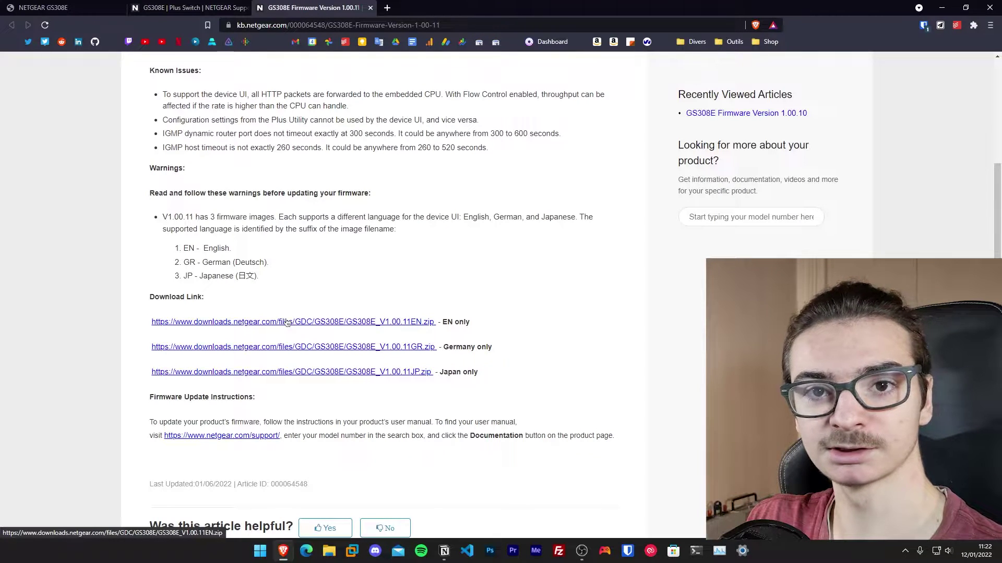
{"action": "left_click_drag", "start_coordinate": [372, 25], "coordinate": [512, 38]}
{"action": "left_click", "coordinate": [448, 172]}
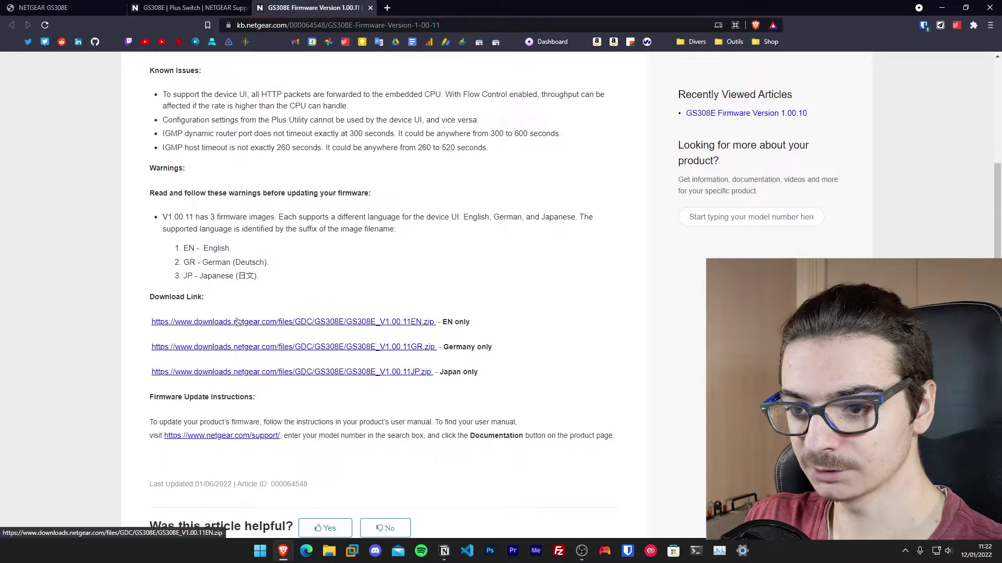
Step: Download the English-only firmware archive GS308E_V1.00.11EN.zip
{"action": "left_click", "coordinate": [302, 322]}
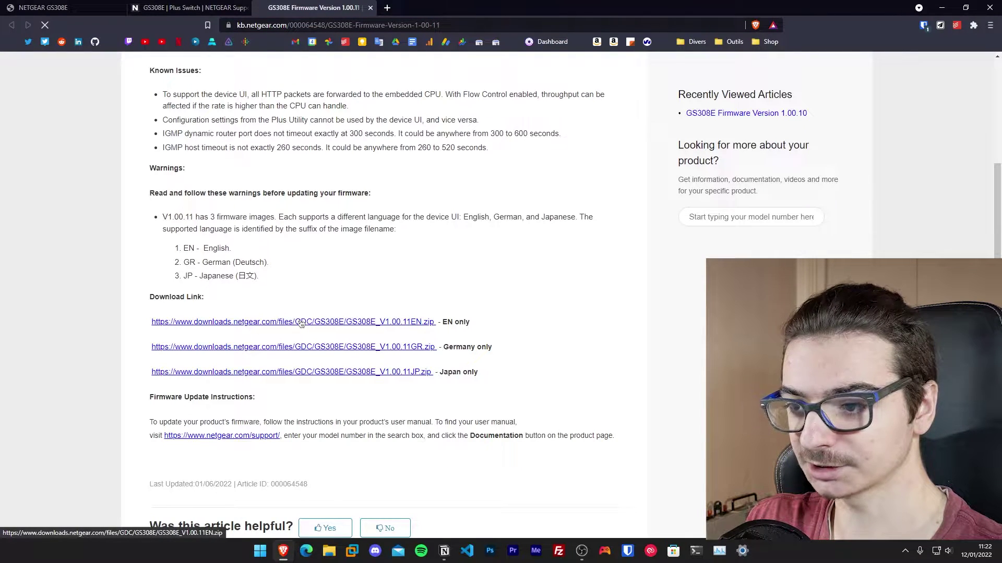
{"action": "left_click_drag", "start_coordinate": [441, 322], "coordinate": [484, 323]}
{"action": "triple_click", "coordinate": [446, 322]}
{"action": "left_click", "coordinate": [451, 322]}
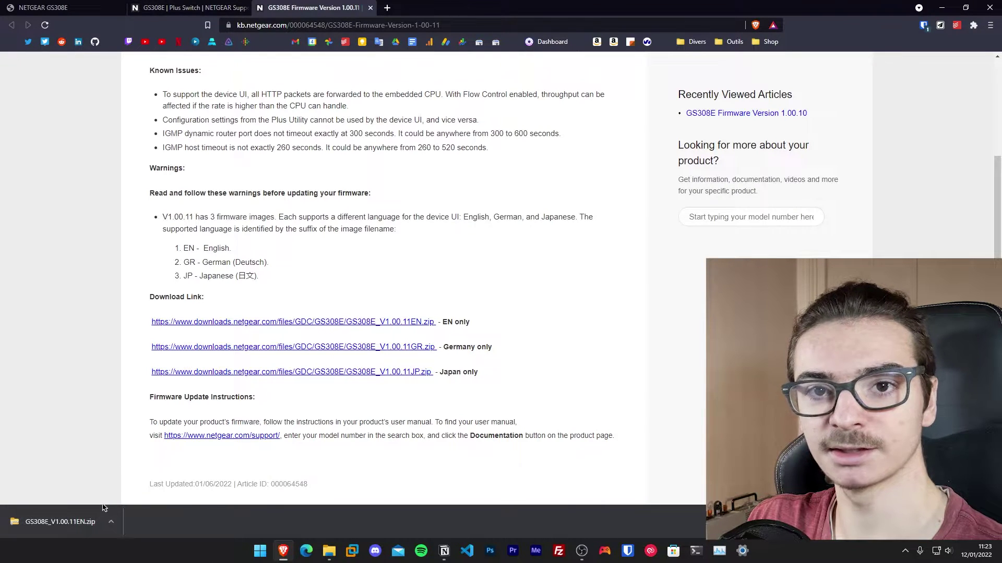
Step: Return to the switch's web interface, create a backup of its configuration and keep the GS308E.cfg file
{"action": "left_click", "coordinate": [58, 5]}
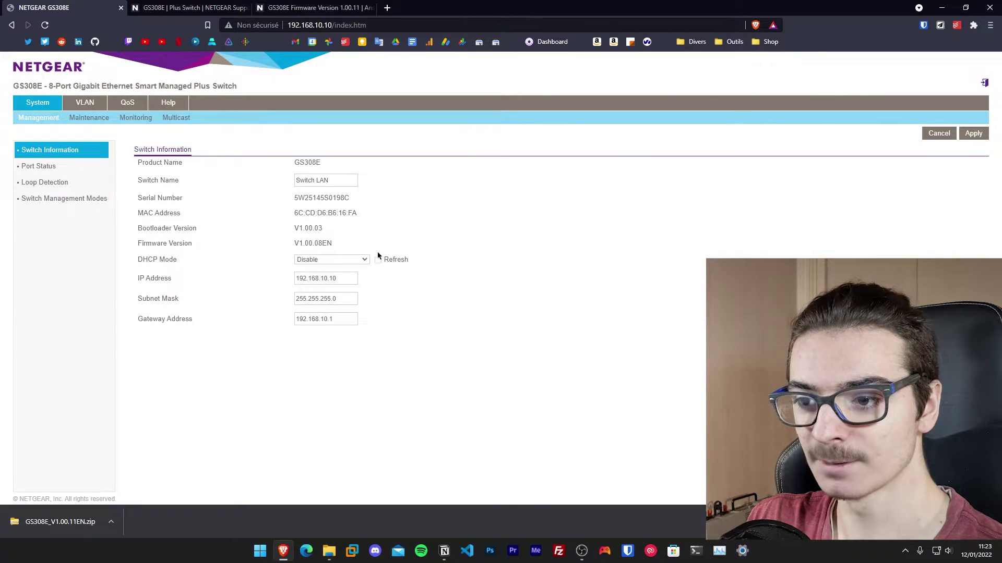
{"action": "left_click", "coordinate": [76, 119]}
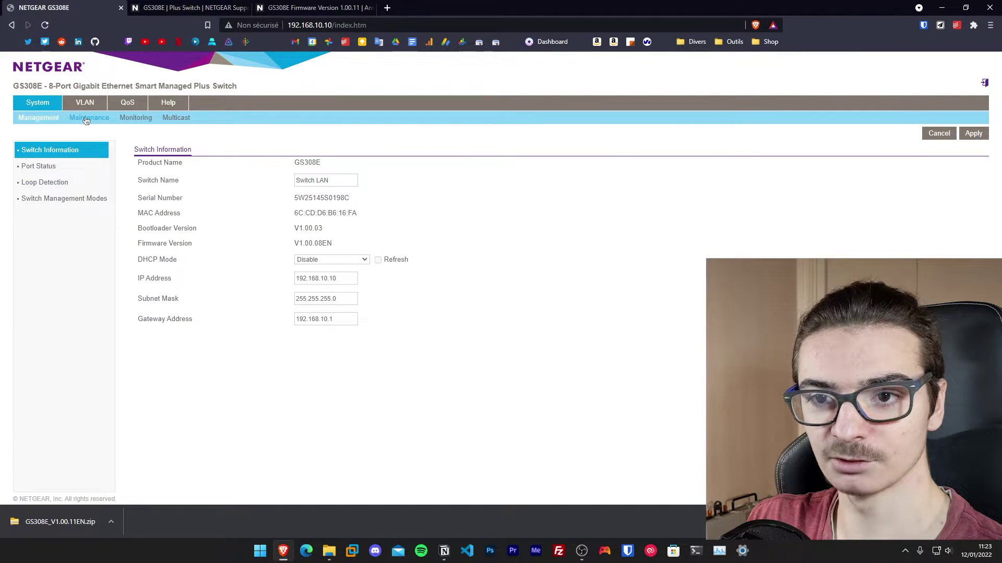
{"action": "left_click", "coordinate": [32, 215]}
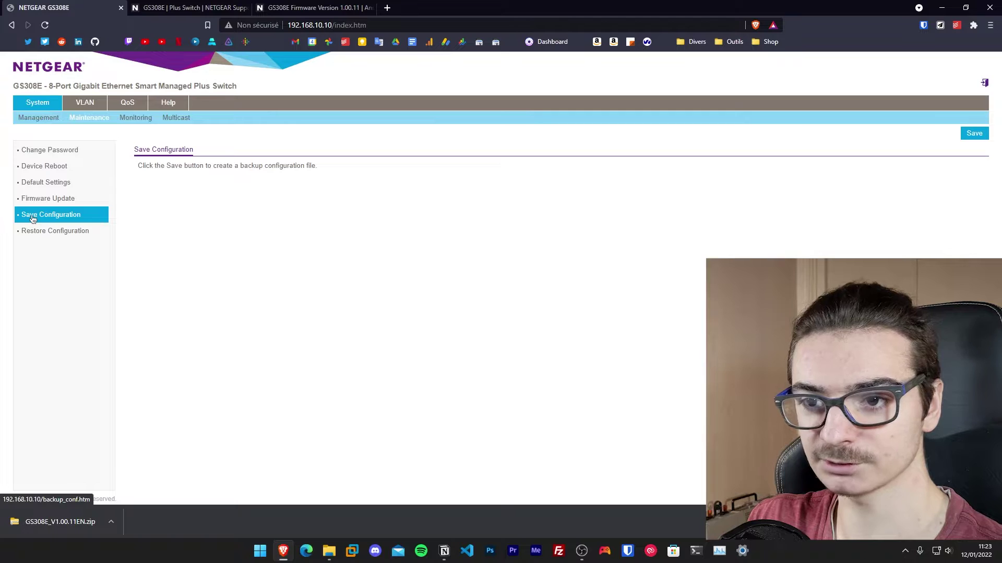
{"action": "left_click", "coordinate": [972, 135]}
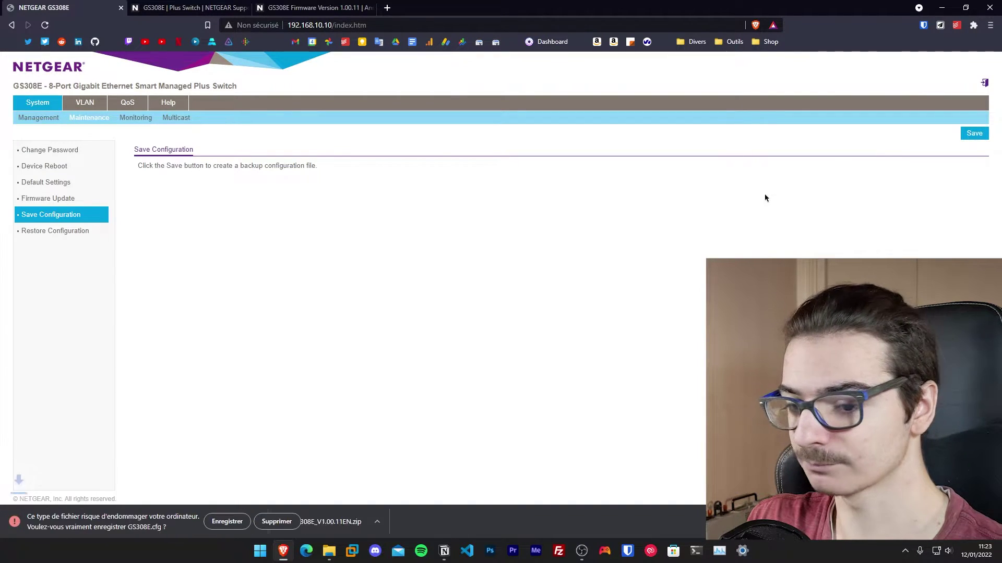
{"action": "left_click", "coordinate": [217, 523]}
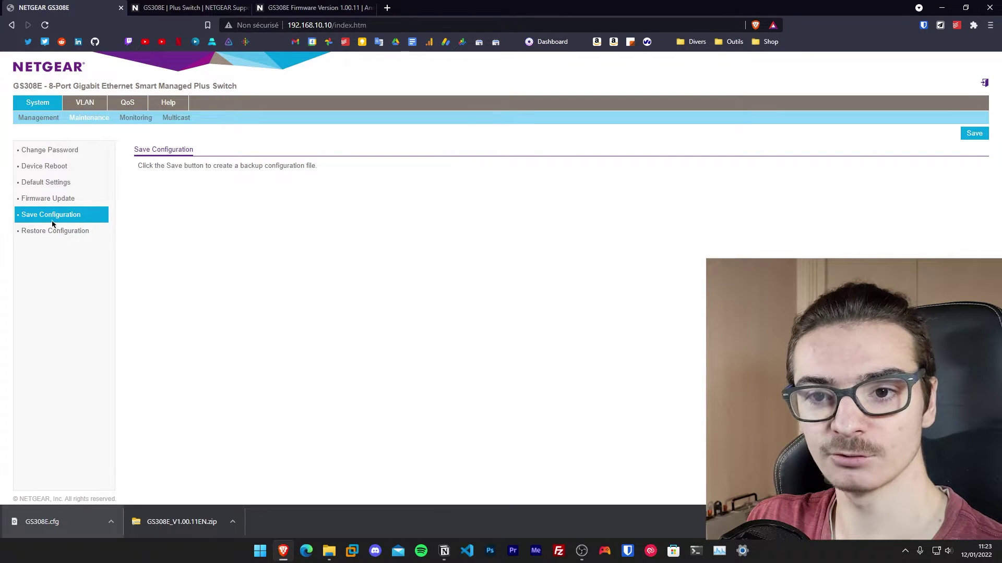
Step: Go to the switch's firmware update page and enter loader mode
{"action": "left_click", "coordinate": [39, 200]}
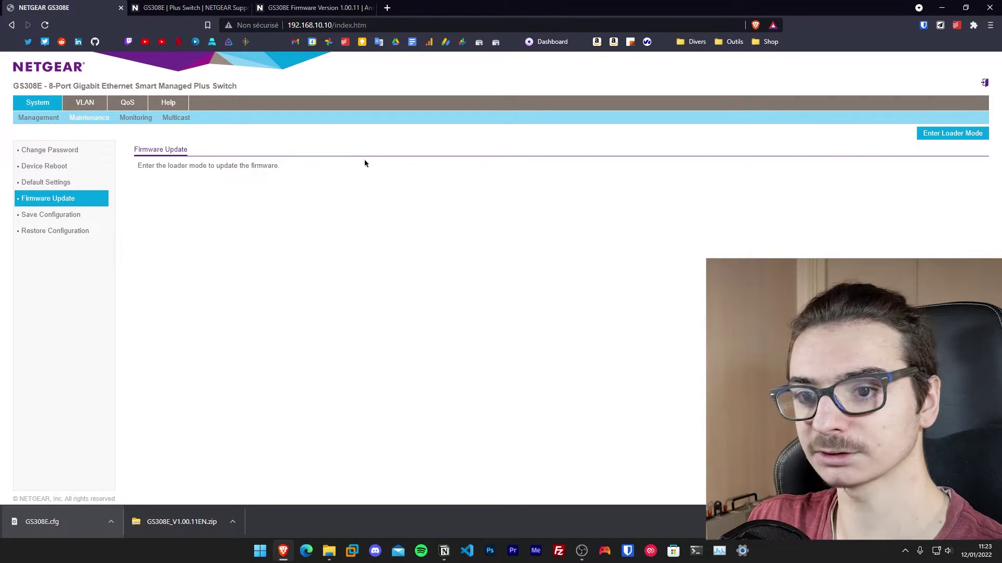
{"action": "left_click", "coordinate": [951, 137]}
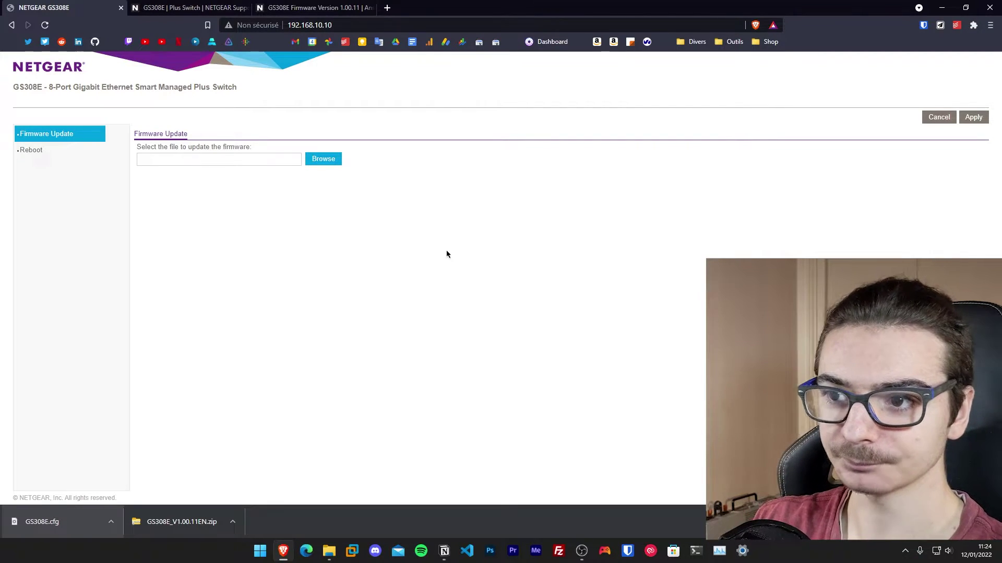
Step: Try to load one of the downloaded GS308E files from the Téléchargements folder as the firmware update file
{"action": "left_click", "coordinate": [323, 160]}
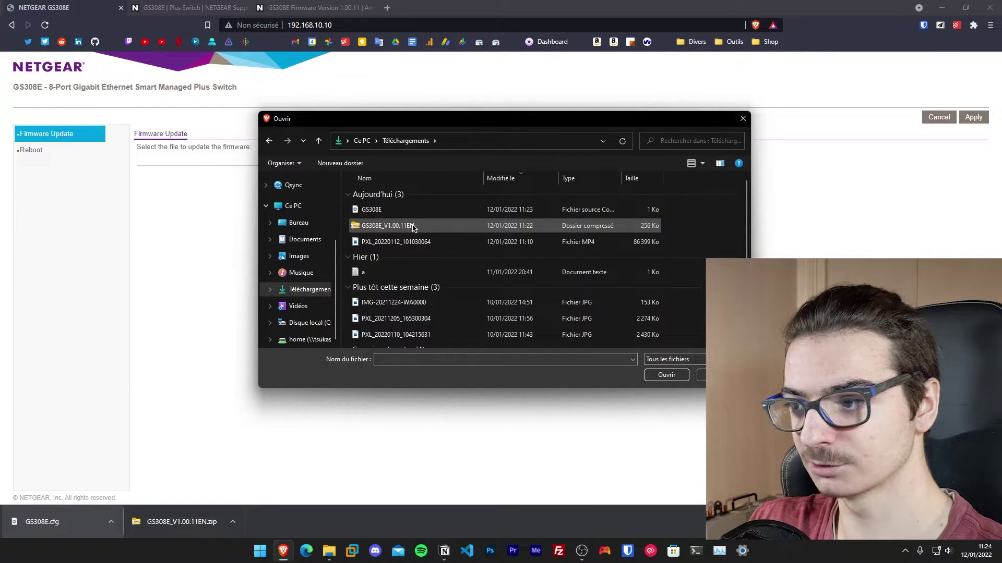
{"action": "left_click_drag", "start_coordinate": [623, 184], "coordinate": [671, 186]}
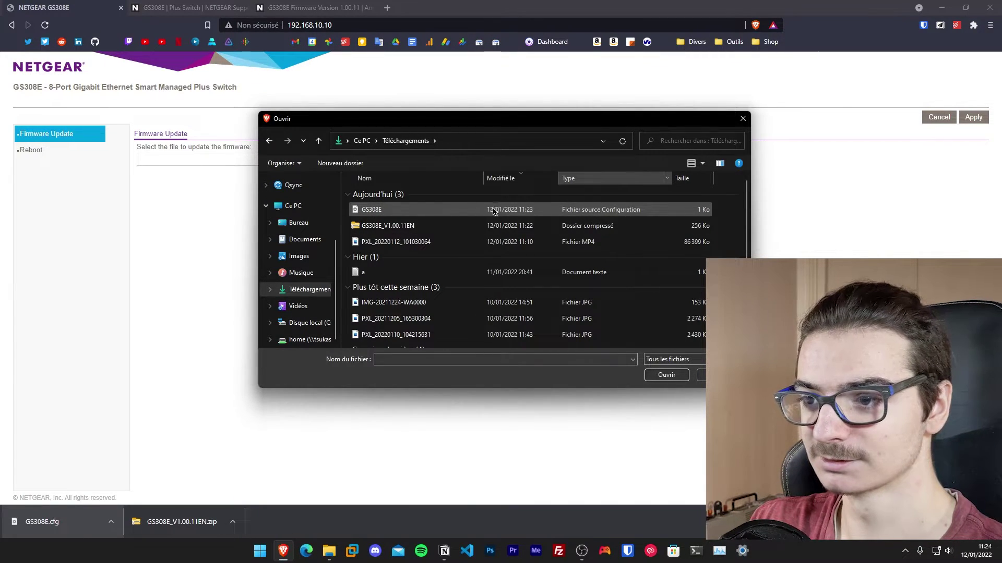
{"action": "left_click", "coordinate": [414, 212]}
{"action": "left_click", "coordinate": [409, 224]}
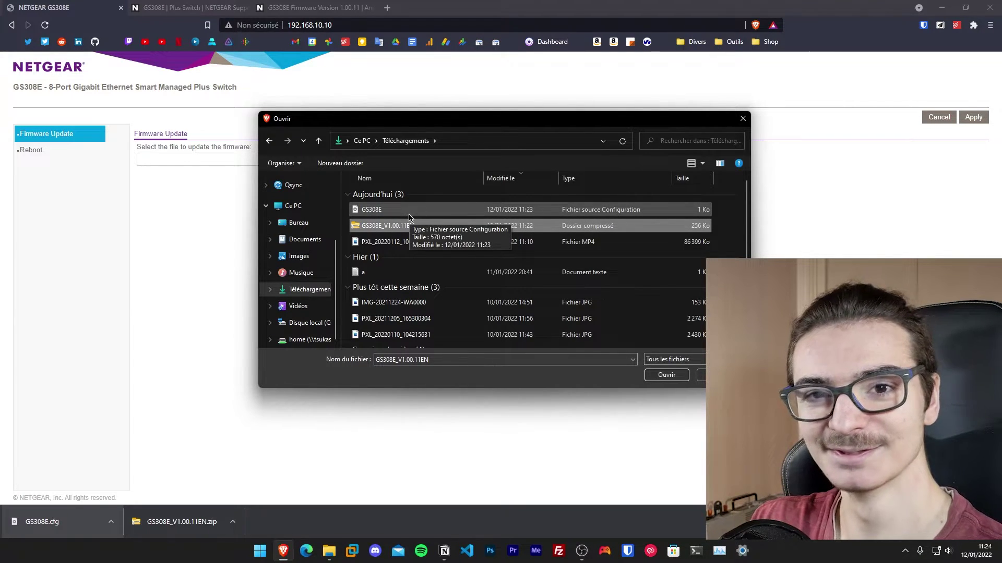
{"action": "left_click", "coordinate": [408, 212]}
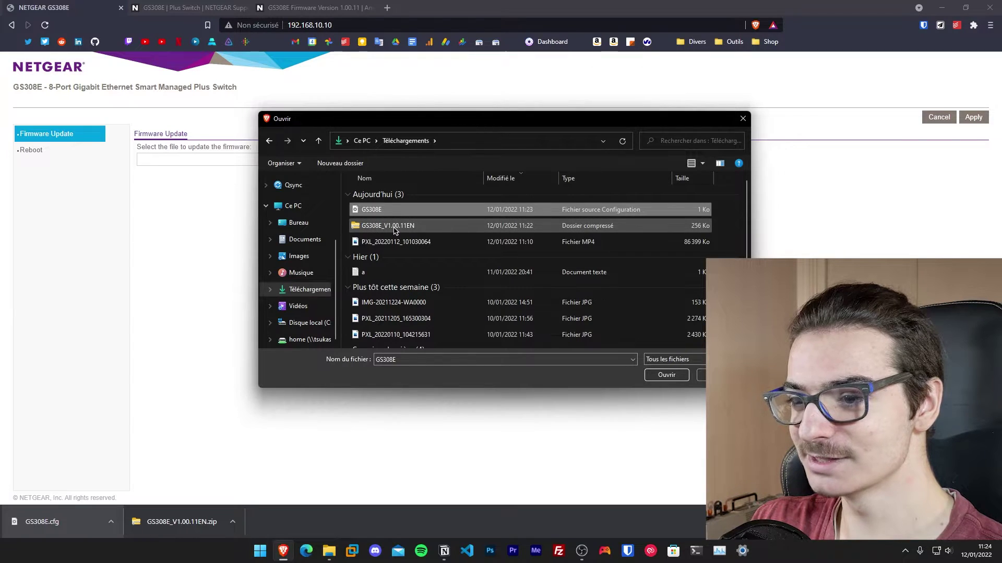
{"action": "key", "text": "Return"}
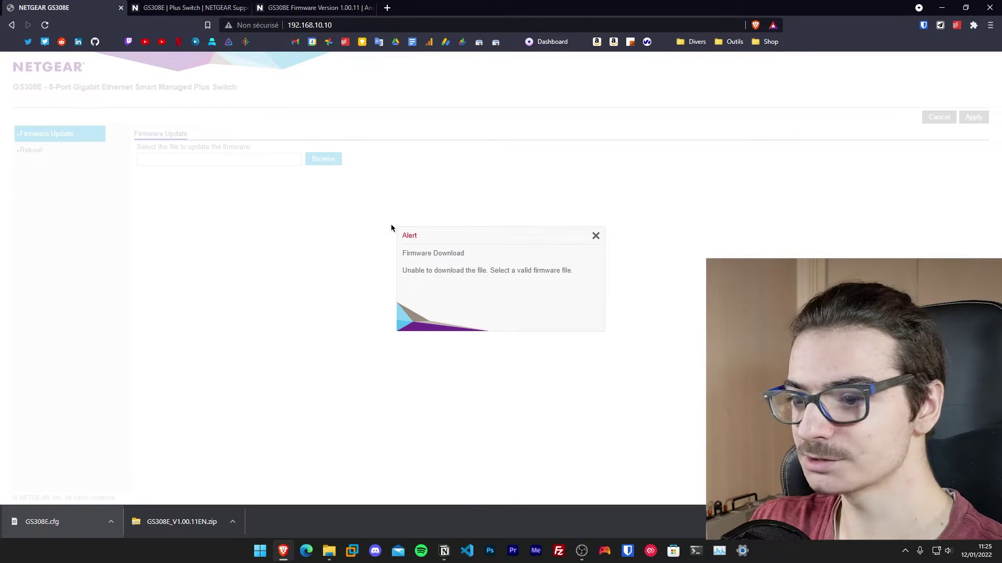
{"action": "left_click_drag", "start_coordinate": [409, 269], "coordinate": [581, 271]}
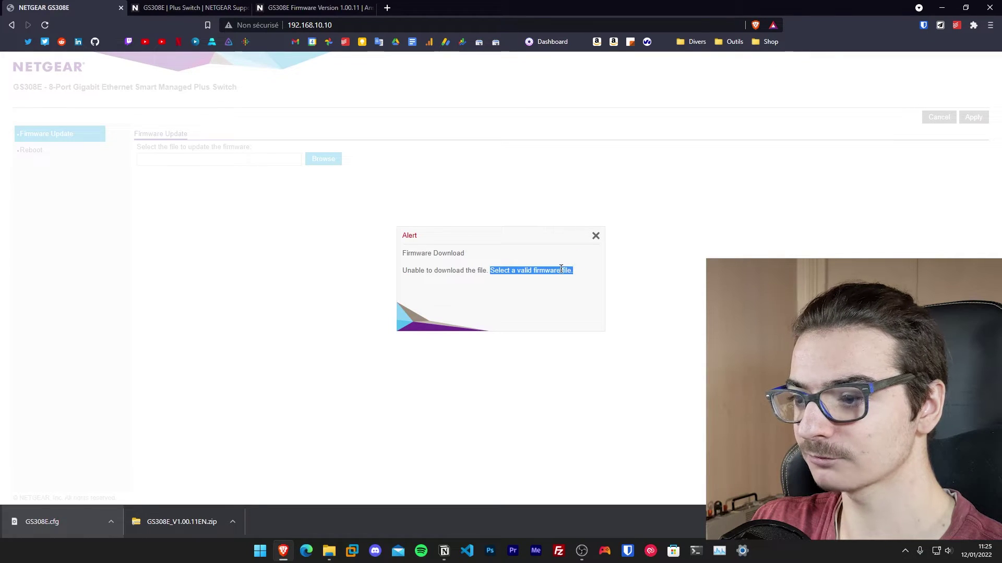
Step: Dismiss the invalid firmware alert and extract the GS308E_V1.00.11EN archive into its own folder in Téléchargements
{"action": "left_click", "coordinate": [595, 237]}
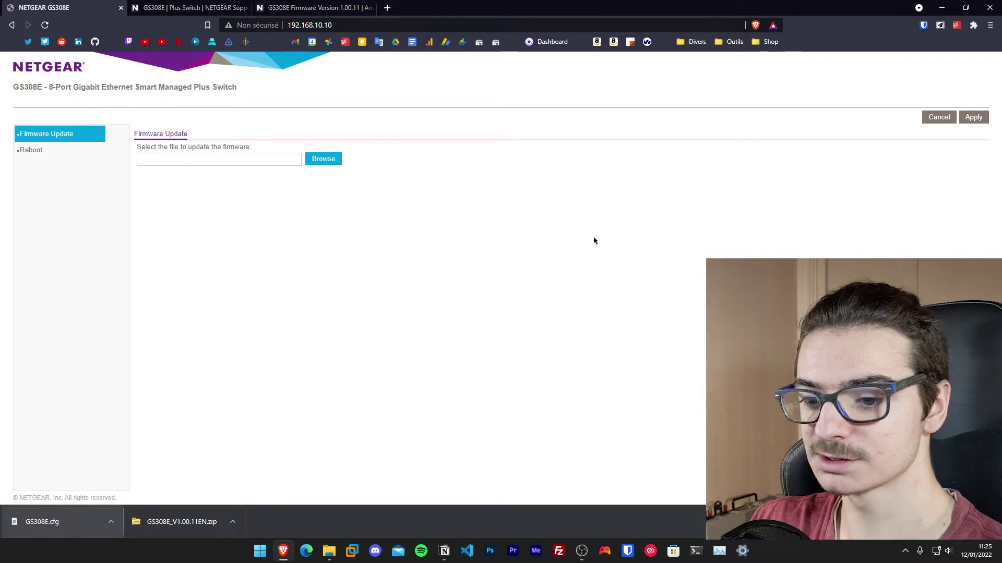
{"action": "left_click", "coordinate": [329, 551]}
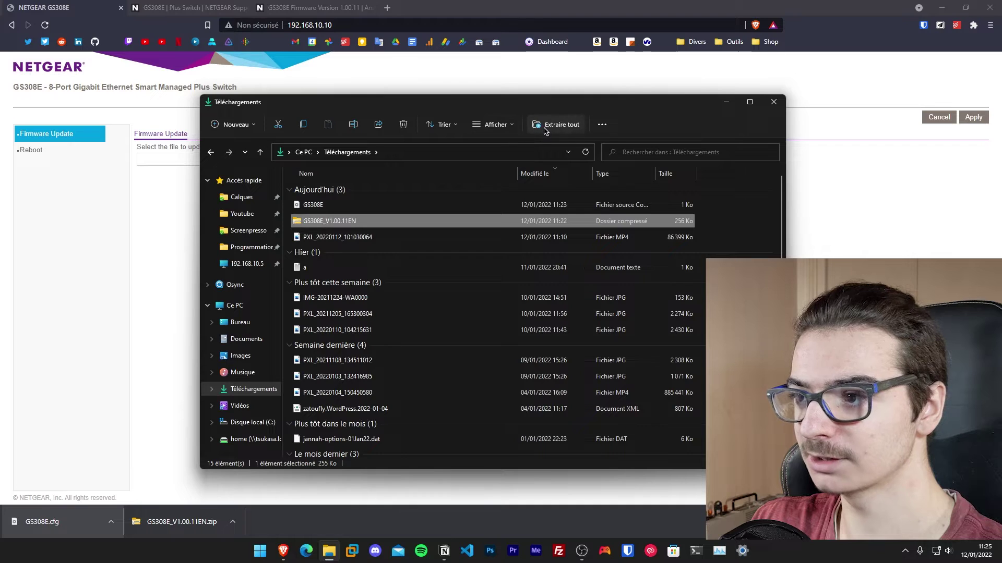
{"action": "left_click", "coordinate": [556, 124]}
{"action": "left_click", "coordinate": [590, 374]}
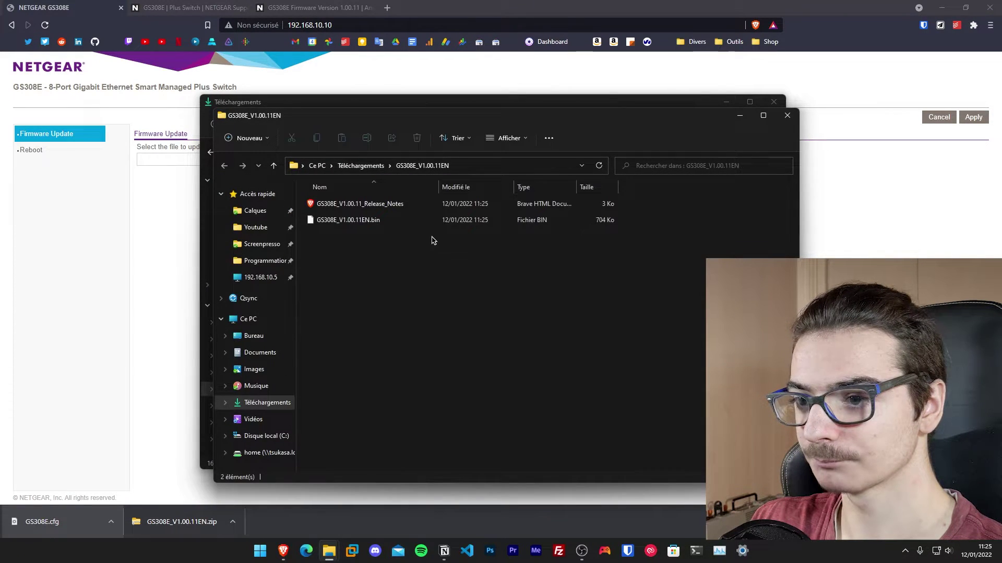
Step: Open the extracted GS308E_V1.00.11 release notes, read the security fixes, and return to the extracted folder
{"action": "double_click", "coordinate": [386, 206]}
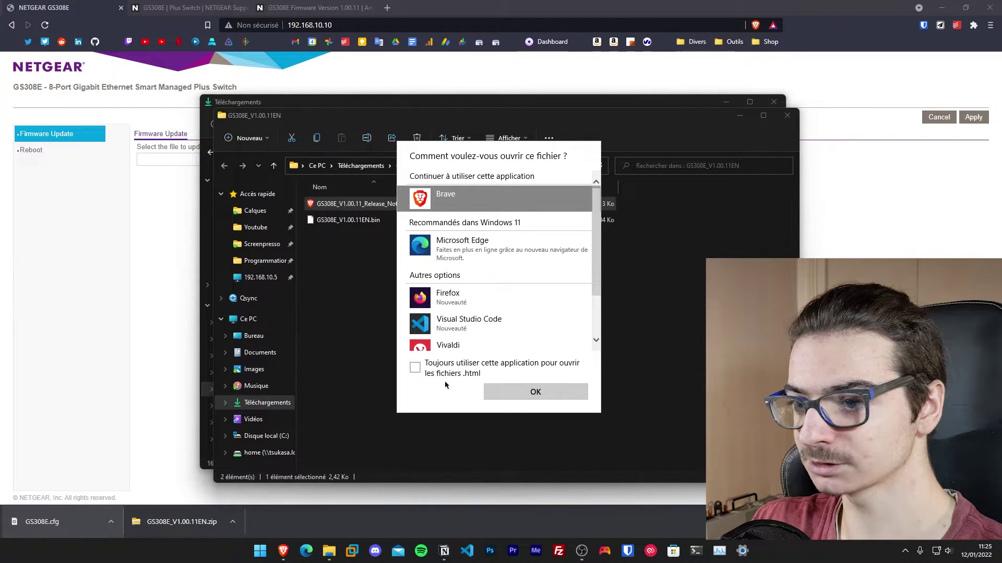
{"action": "key", "text": "Escape"}
{"action": "double_click", "coordinate": [402, 207]}
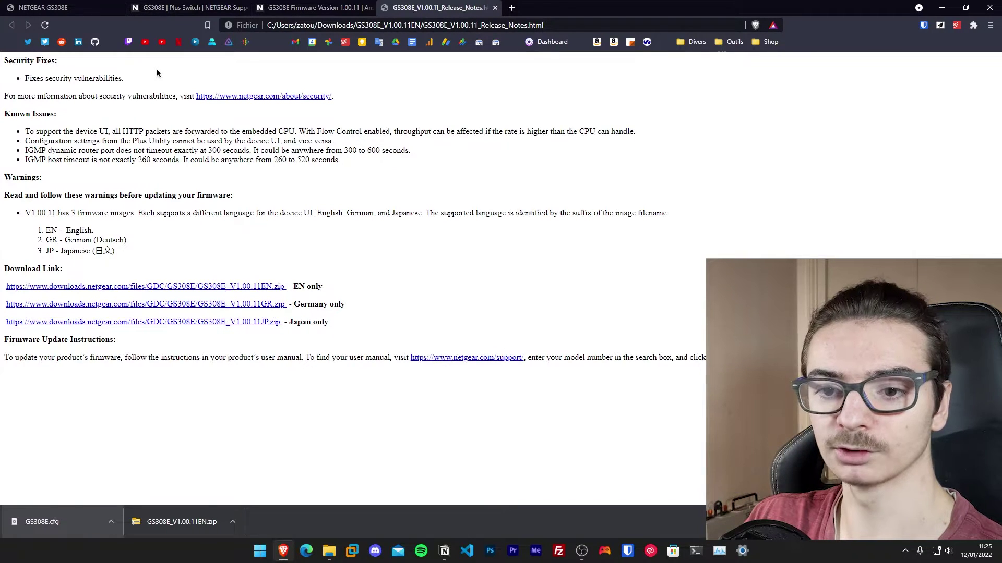
{"action": "left_click_drag", "start_coordinate": [26, 79], "coordinate": [89, 78]}
{"action": "left_click", "coordinate": [111, 77]}
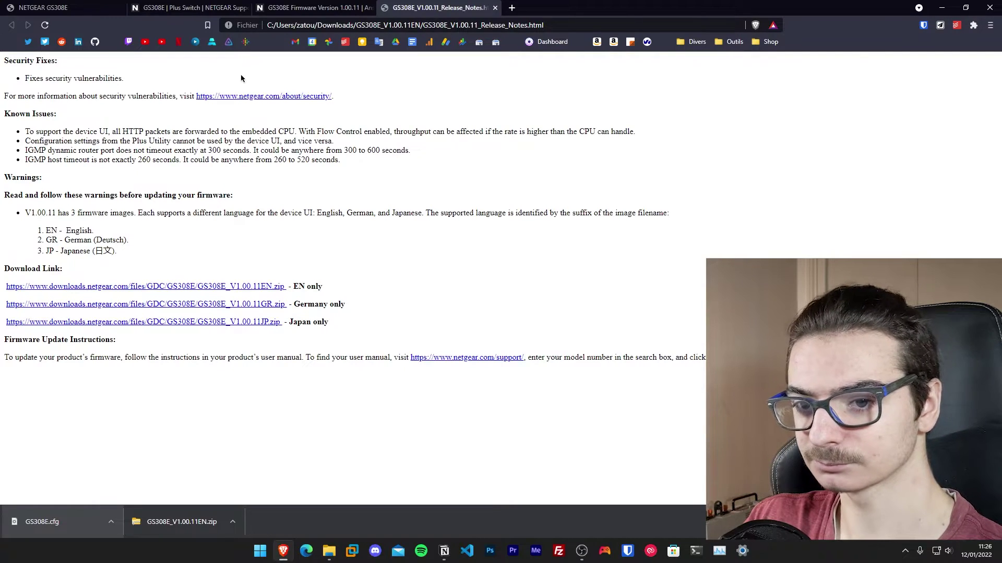
{"action": "key", "text": "ctrl+w"}
{"action": "key", "text": "alt+Tab"}
{"action": "left_click", "coordinate": [372, 222]}
{"action": "left_click", "coordinate": [397, 244]}
{"action": "left_click", "coordinate": [387, 223]}
{"action": "left_click", "coordinate": [364, 236]}
{"action": "left_click", "coordinate": [377, 222]}
{"action": "left_click", "coordinate": [383, 247]}
Step: On the switch's firmware update page, choose GS308E_V1.00.11EN.bin from the extracted folder and apply the update
{"action": "left_click", "coordinate": [45, 6]}
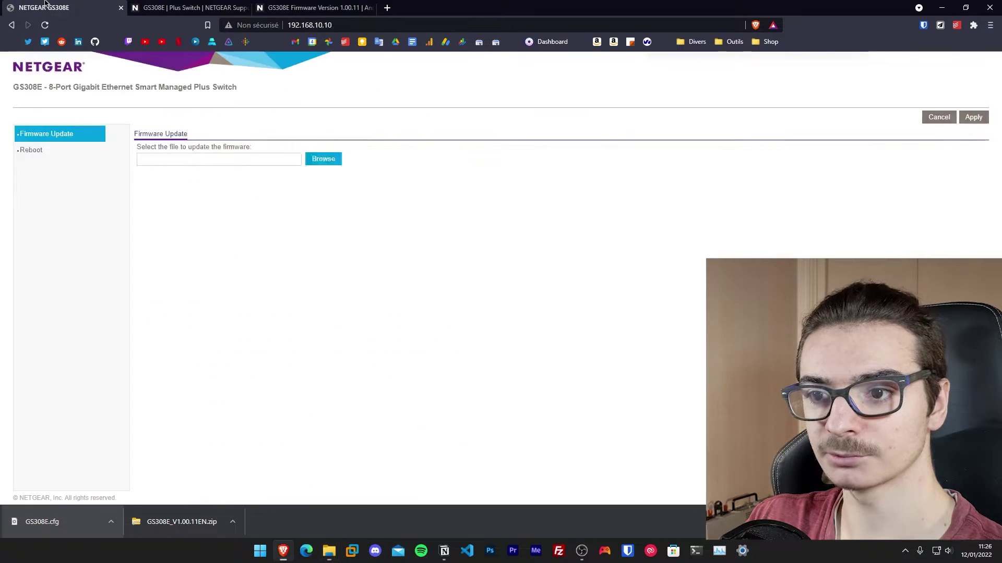
{"action": "left_click", "coordinate": [323, 159]}
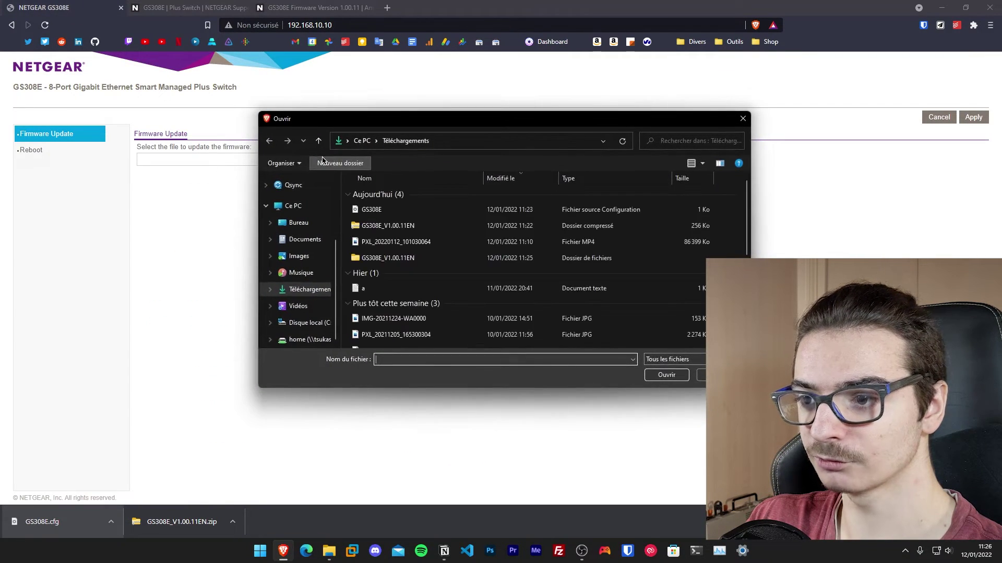
{"action": "double_click", "coordinate": [386, 257]}
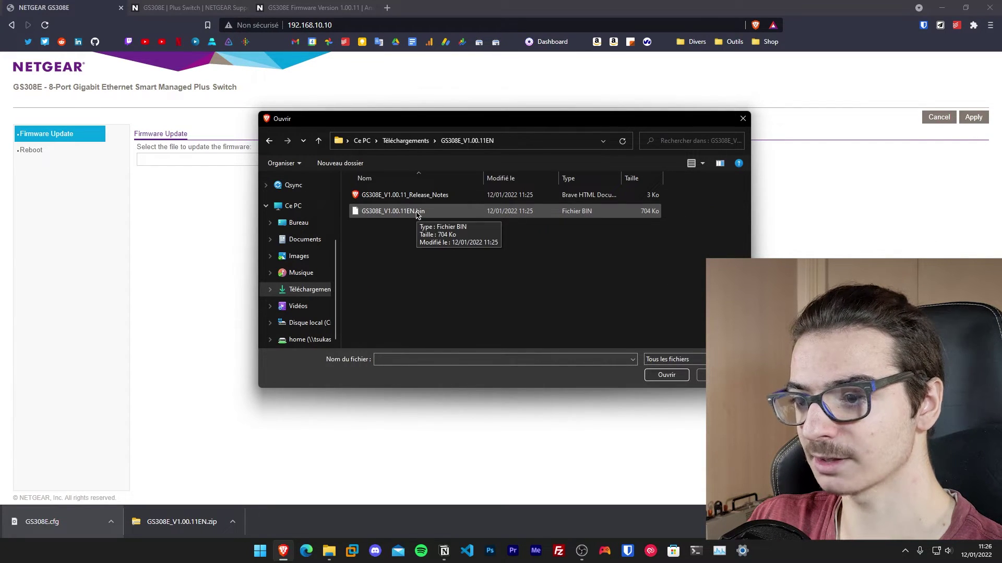
{"action": "double_click", "coordinate": [416, 212]}
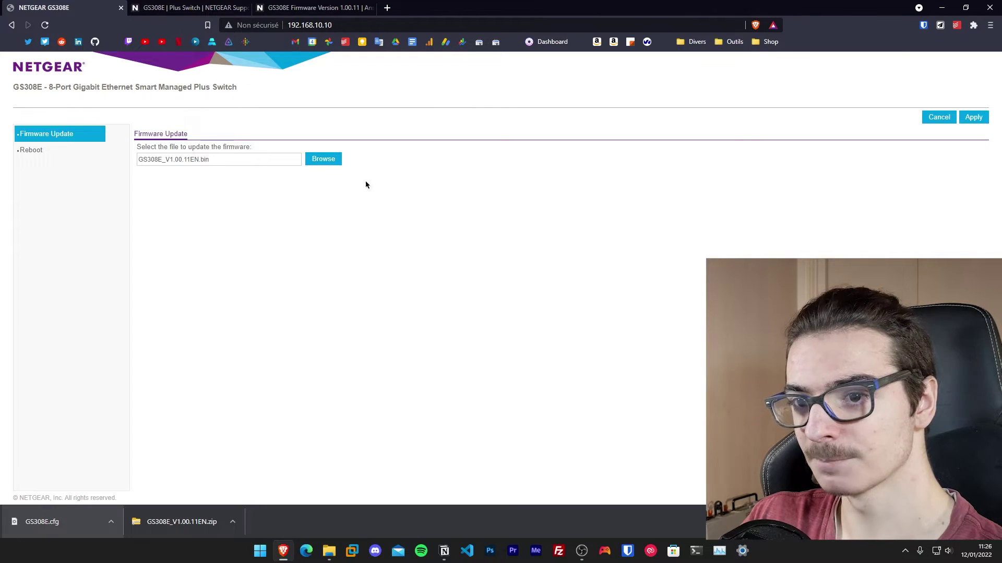
{"action": "left_click_drag", "start_coordinate": [219, 158], "coordinate": [93, 166]}
{"action": "left_click", "coordinate": [244, 248]}
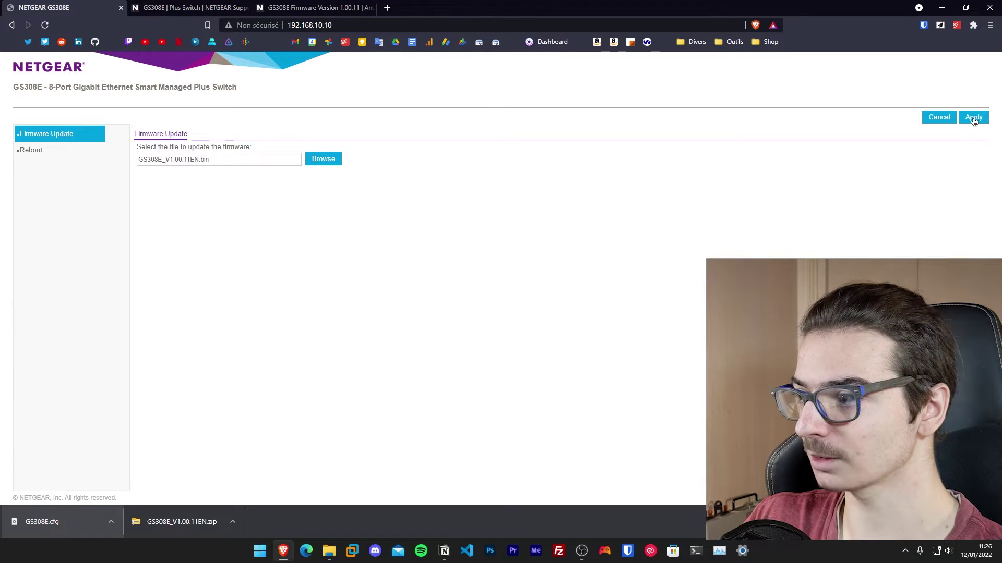
{"action": "left_click", "coordinate": [974, 118]}
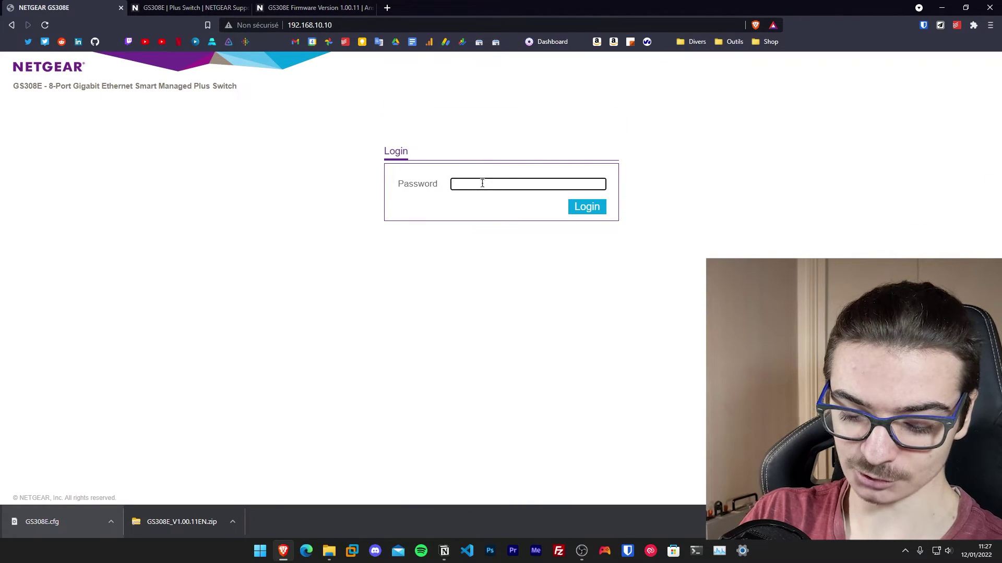
Step: Log in to the switch with its password and check the firmware version in the switch information
{"action": "type", "text": "assword"}
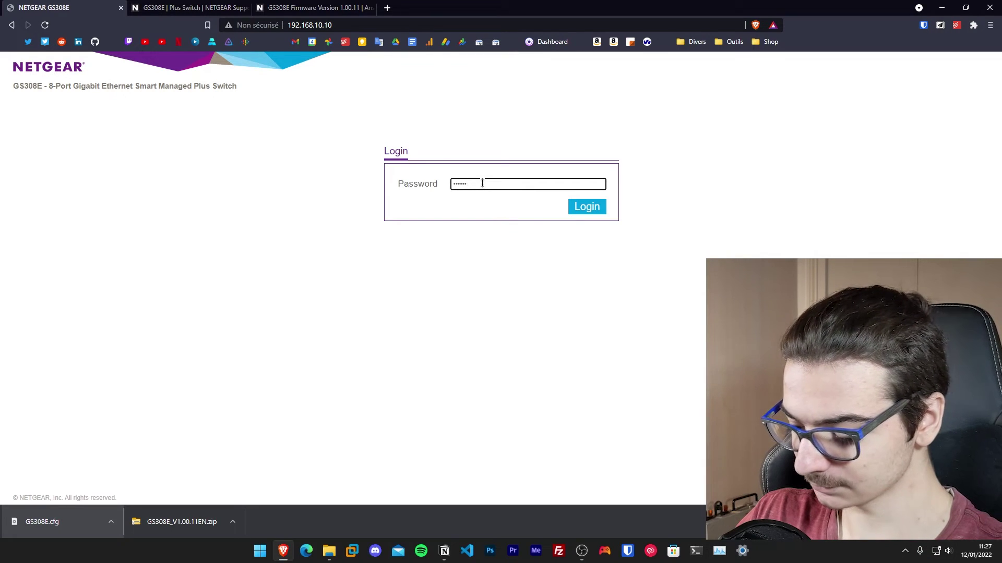
{"action": "key", "text": "Return"}
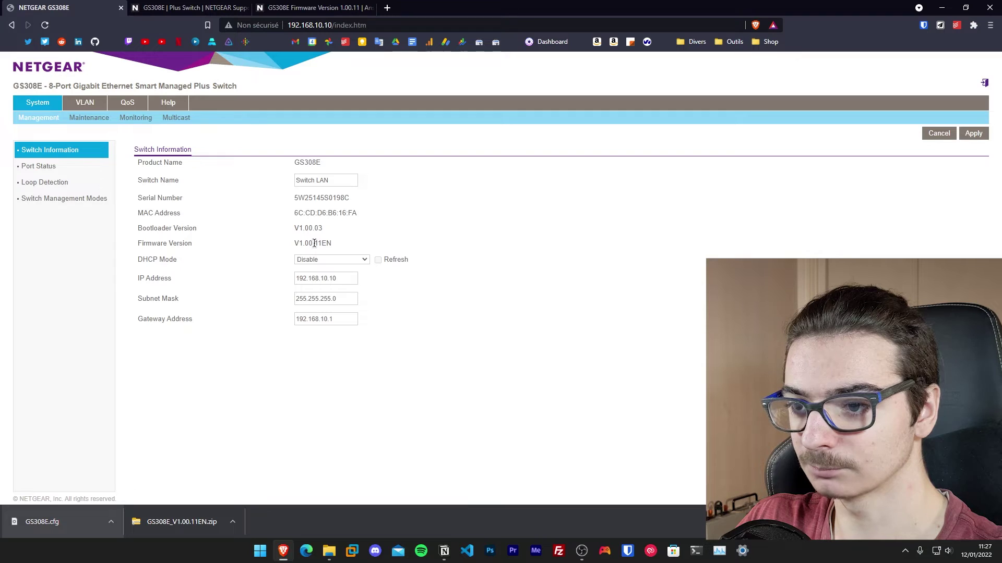
{"action": "left_click_drag", "start_coordinate": [321, 243], "coordinate": [347, 241]}
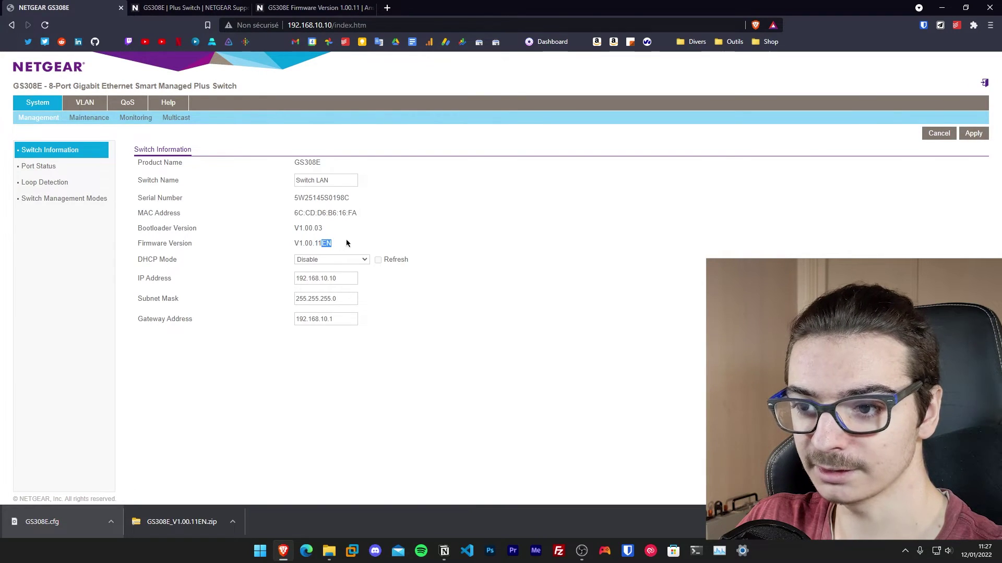
{"action": "left_click", "coordinate": [364, 240]}
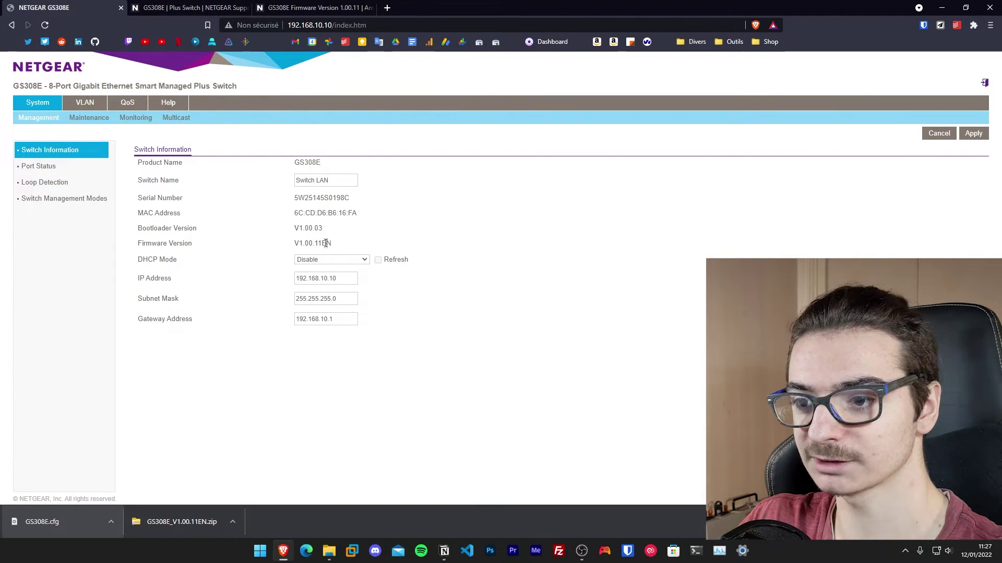
{"action": "left_click_drag", "start_coordinate": [321, 243], "coordinate": [346, 241]}
{"action": "left_click", "coordinate": [407, 229]}
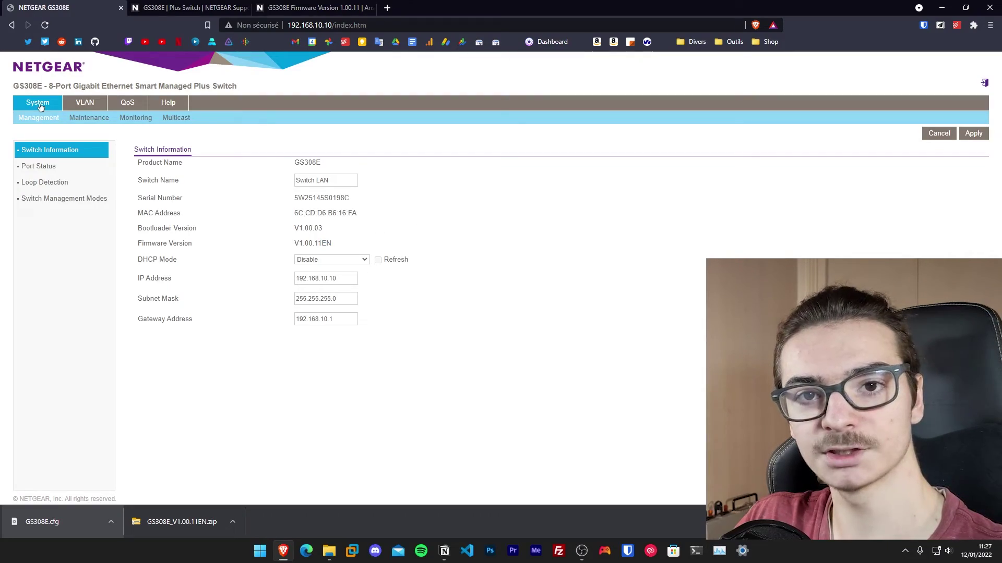